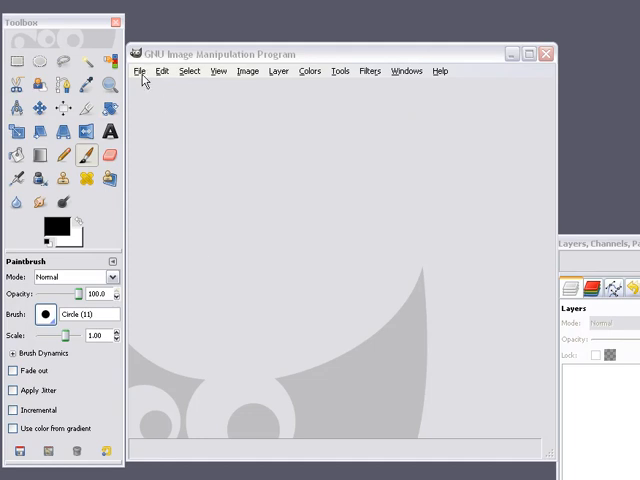
# Bring up the File menu in the empty GIMP image window.
pyautogui.click(140, 72)
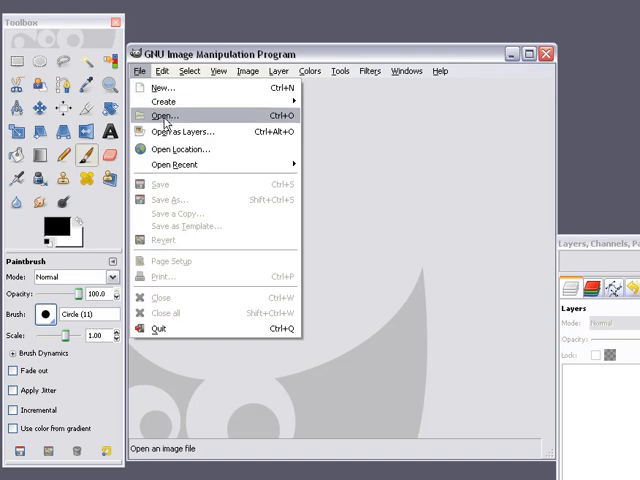
# Open the card-rack photo 'for web site pictures 003.jpg' (1932×2576) via File > Open.
pyautogui.click(163, 118)
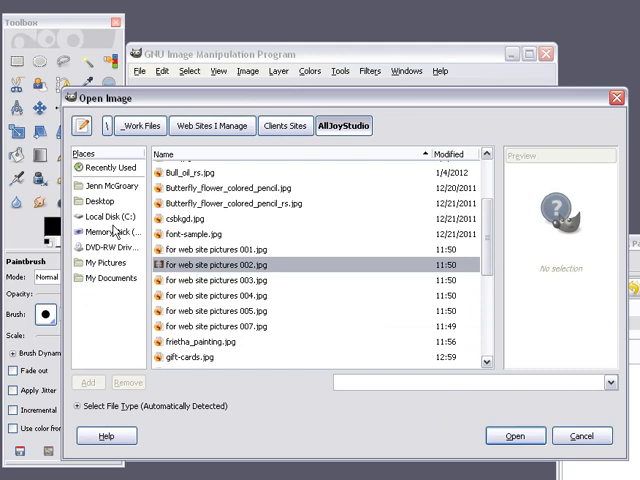
pyautogui.doubleClick(193, 281)
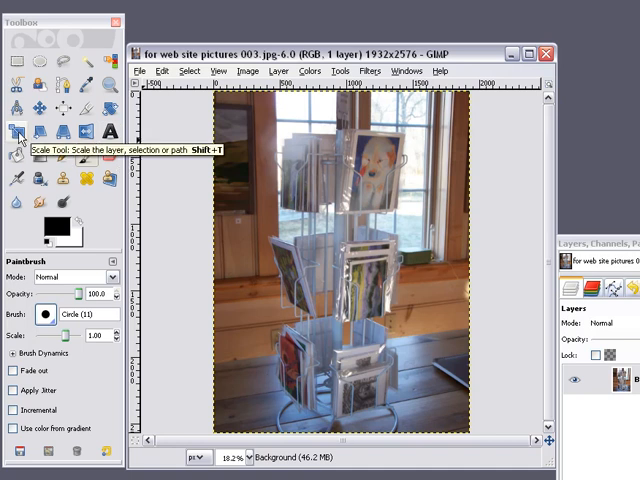
# Scale the photo to 1000×1333 px proportionally with cubic interpolation.
pyautogui.click(248, 72)
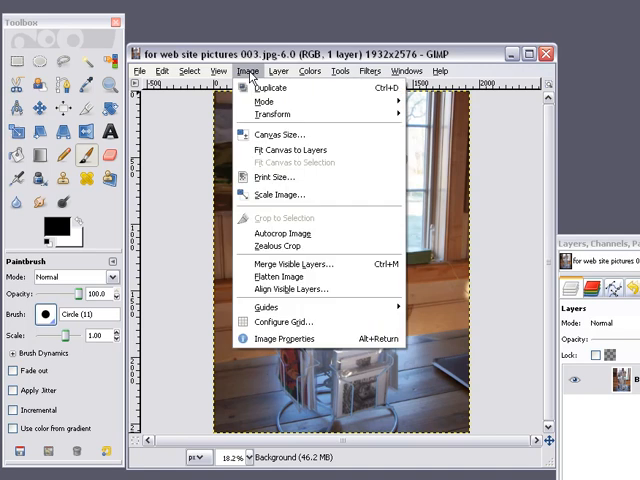
pyautogui.click(258, 196)
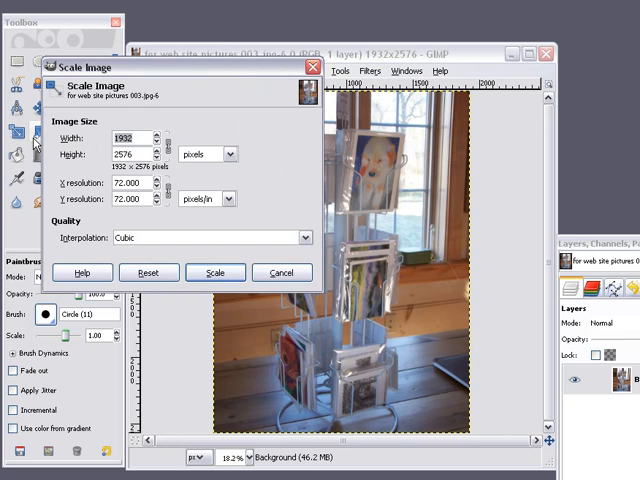
pyautogui.write('1')
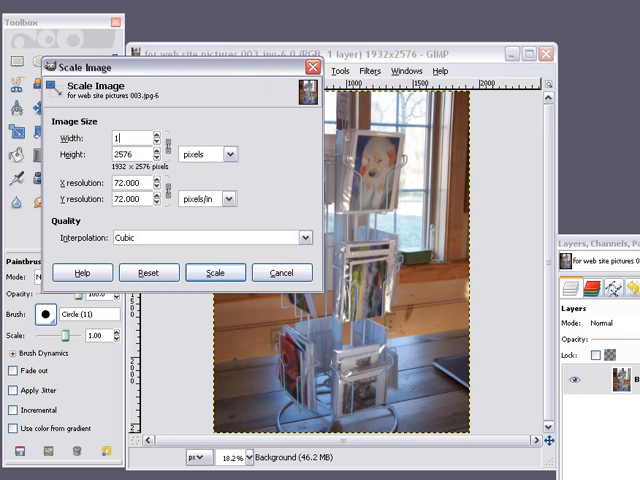
pyautogui.write('000')
pyautogui.press('Tab')
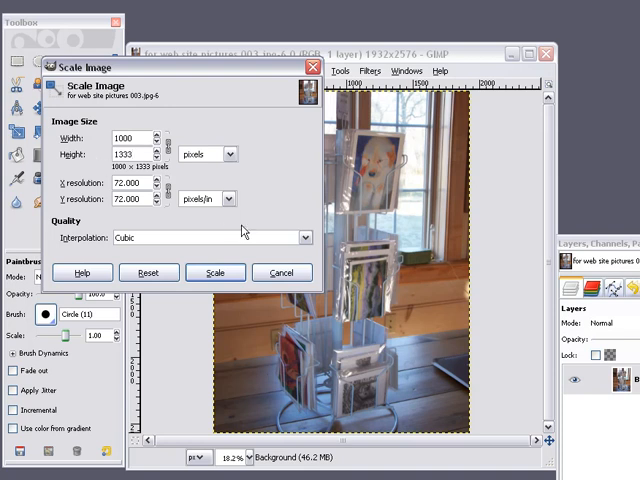
pyautogui.click(208, 274)
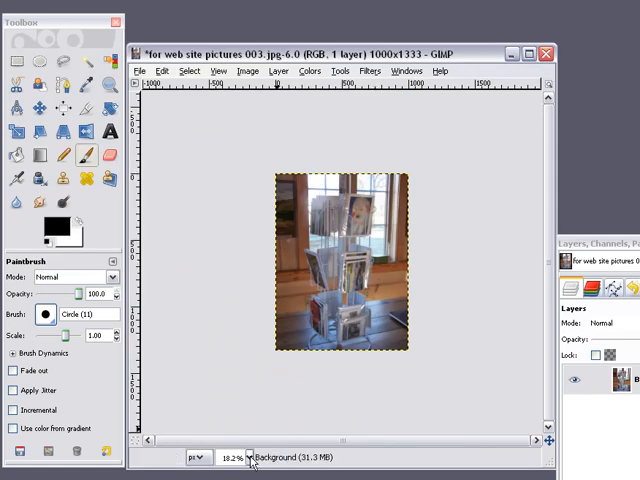
pyautogui.click(251, 458)
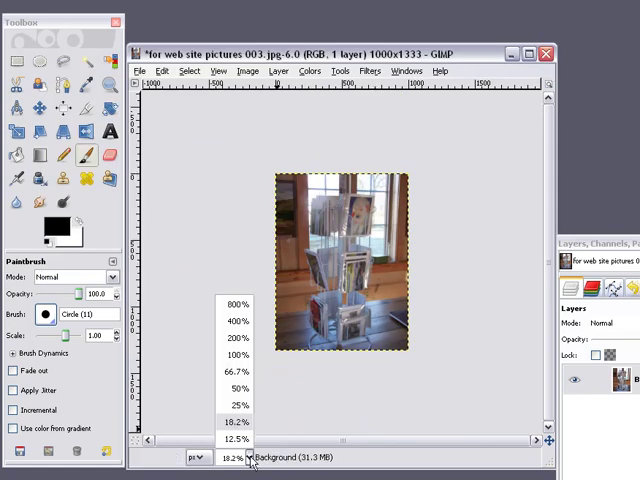
# Zoom the resized photo to 66.7% to inspect the card rack detail.
pyautogui.click(236, 372)
pyautogui.scroll(5, 236, 369)
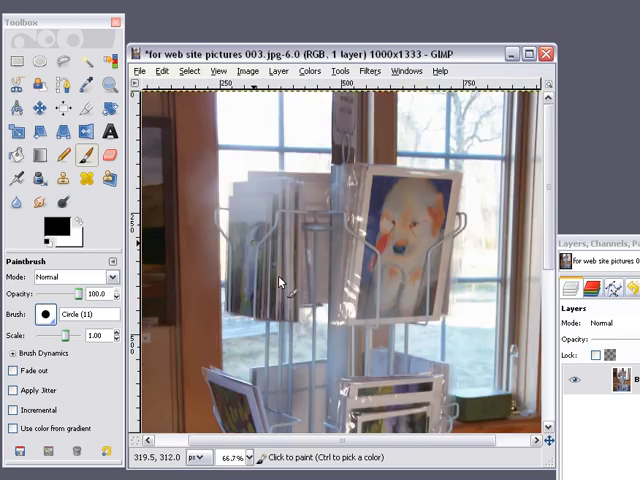
pyautogui.scroll(-5, 330, 270)
pyautogui.scroll(-3, 335, 262)
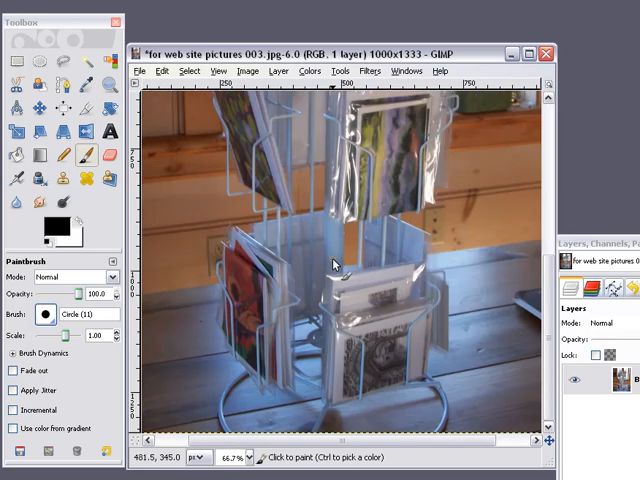
pyautogui.scroll(5, 333, 263)
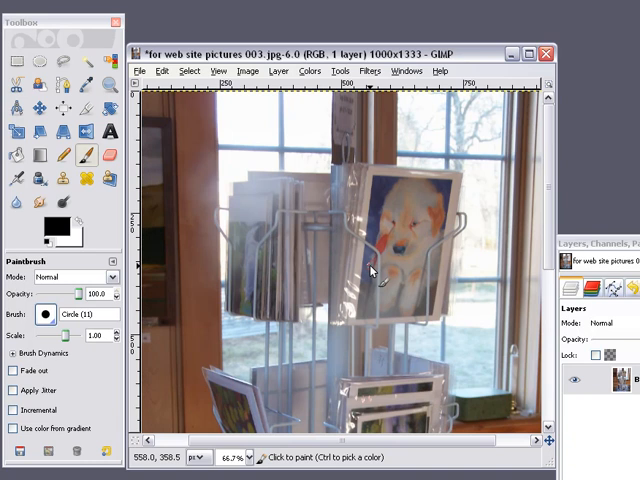
# Save As gift-card2.jpg into the AllJoyStudio folder, reaching the JPEG export options.
pyautogui.click(140, 72)
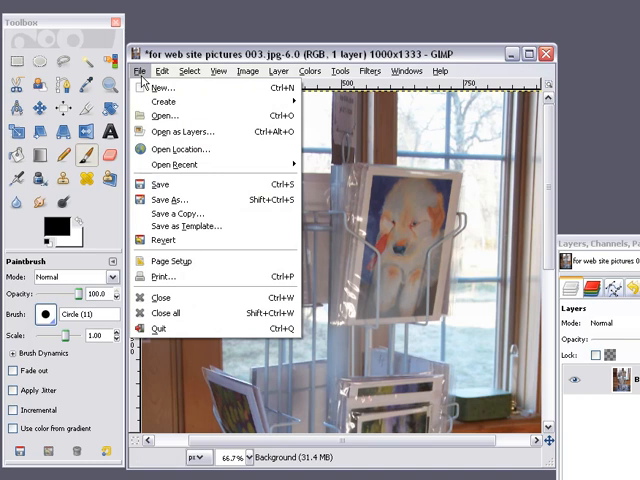
pyautogui.click(182, 200)
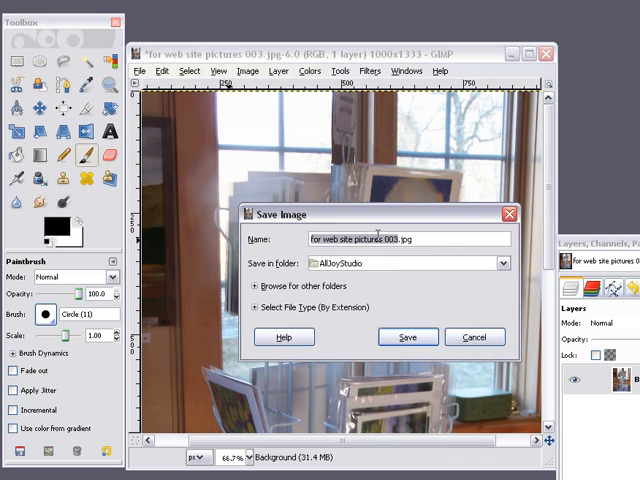
pyautogui.write('gift')
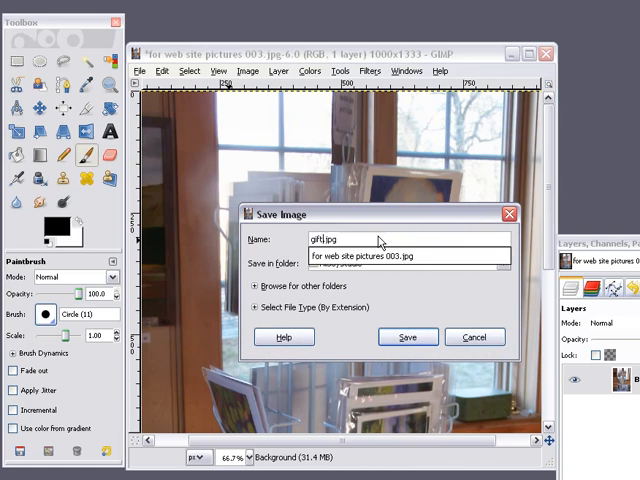
pyautogui.write('-card')
pyautogui.write('2')
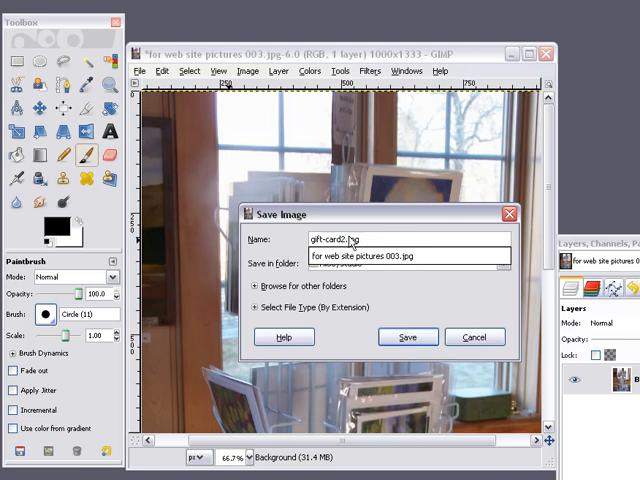
pyautogui.click(408, 290)
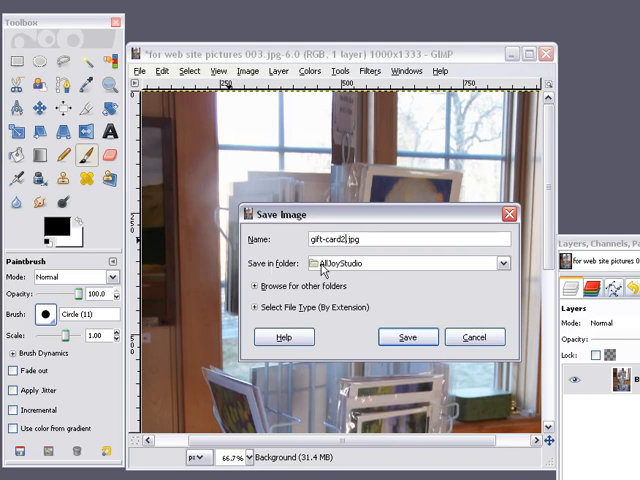
pyautogui.click(503, 263)
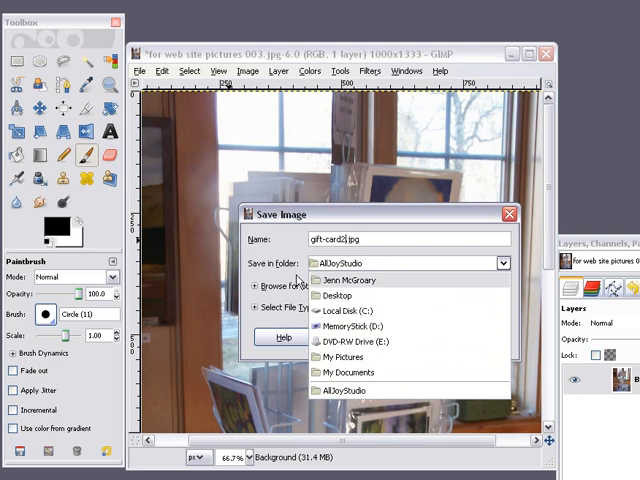
pyautogui.click(296, 280)
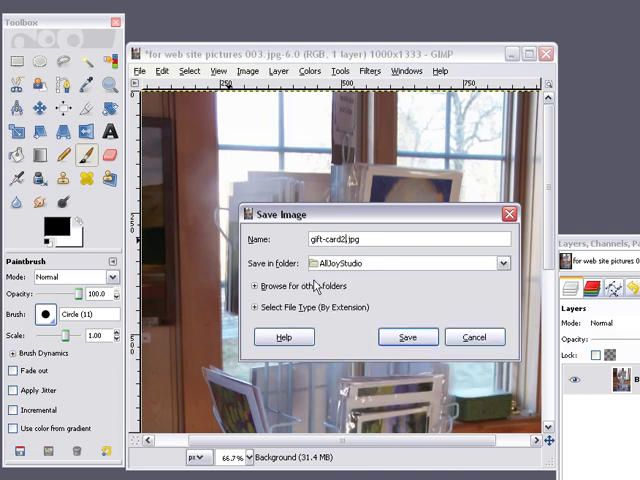
pyautogui.click(410, 340)
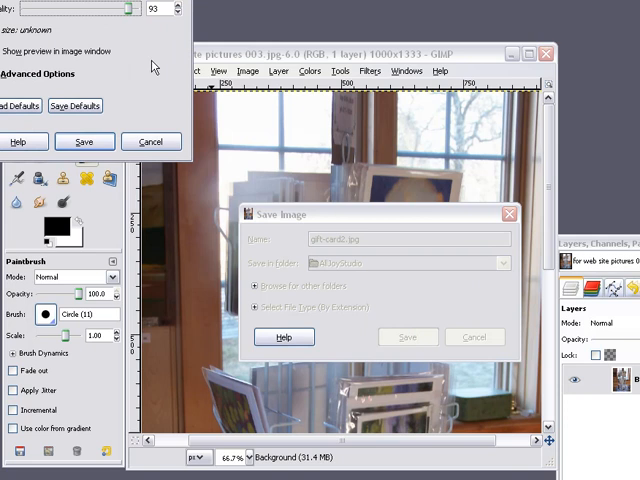
# Lower the JPEG quality from 93 to 80 and save gift-card2.jpg.
pyautogui.hotkey('alt', 'space')
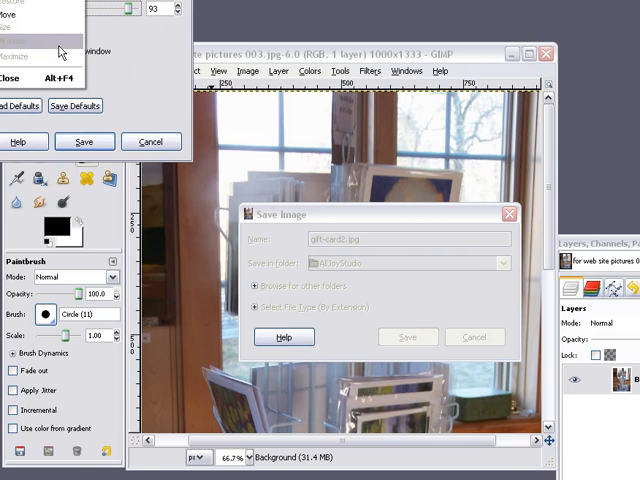
pyautogui.press('Escape')
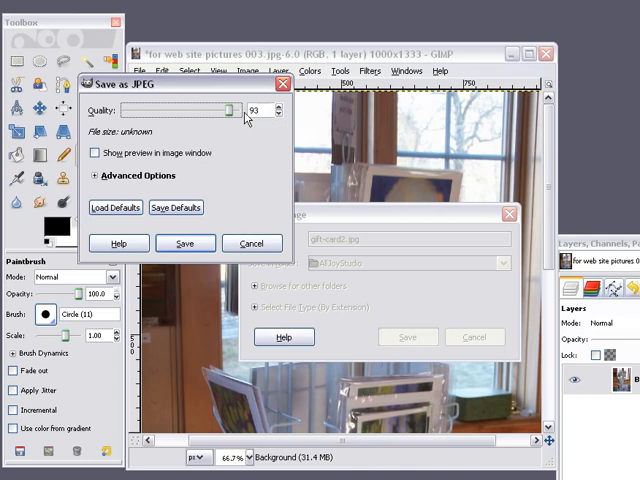
pyautogui.doubleClick(255, 110)
pyautogui.moveTo(229, 110); pyautogui.dragTo(214, 115)
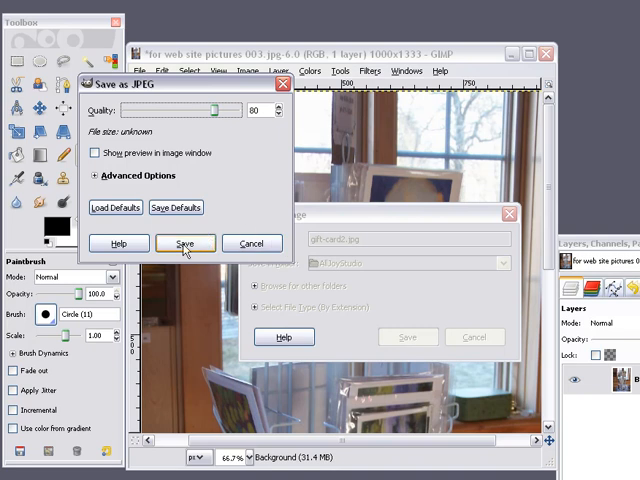
pyautogui.click(185, 244)
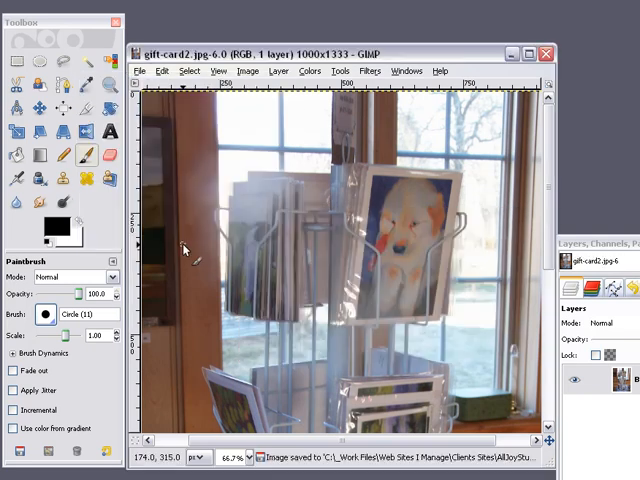